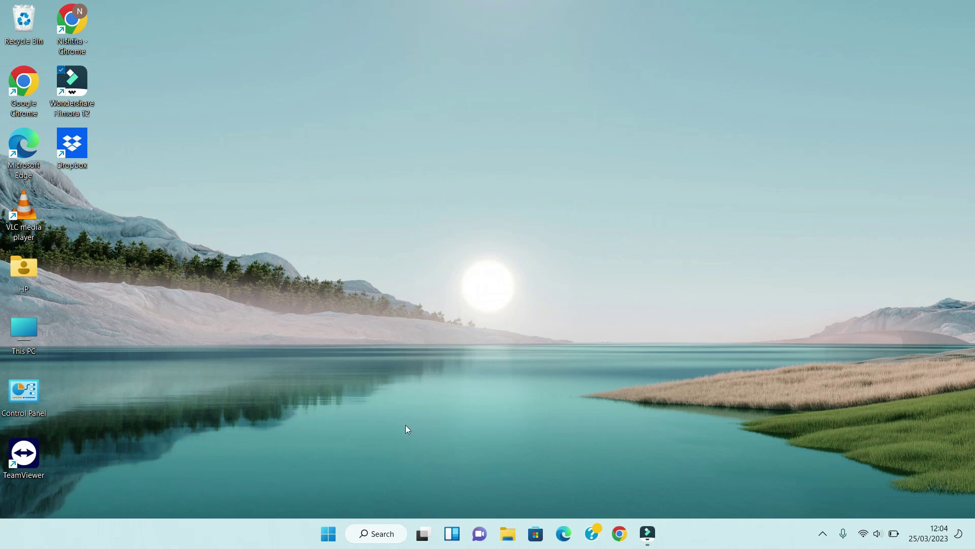
Launch Windows Settings from the Start menu and go to Privacy & security.
click(328, 534)
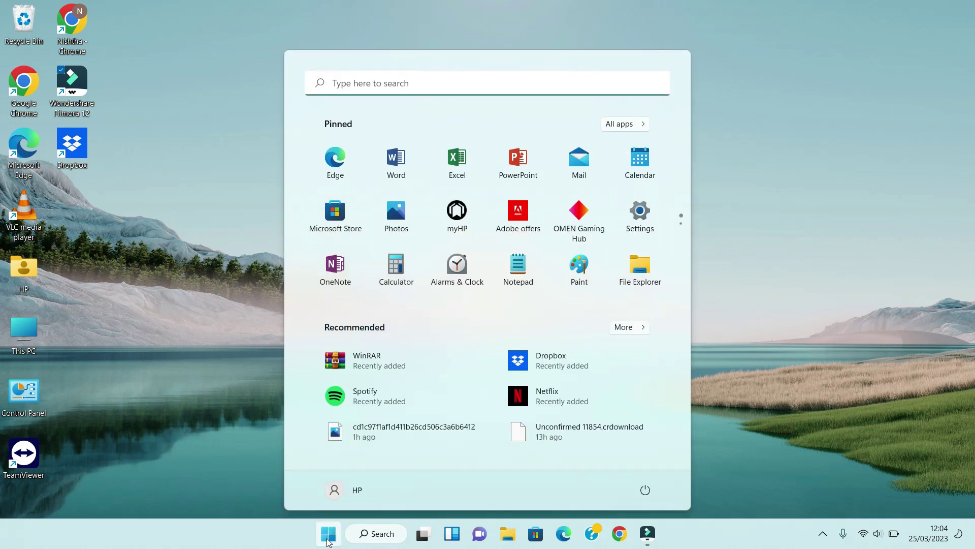
click(648, 221)
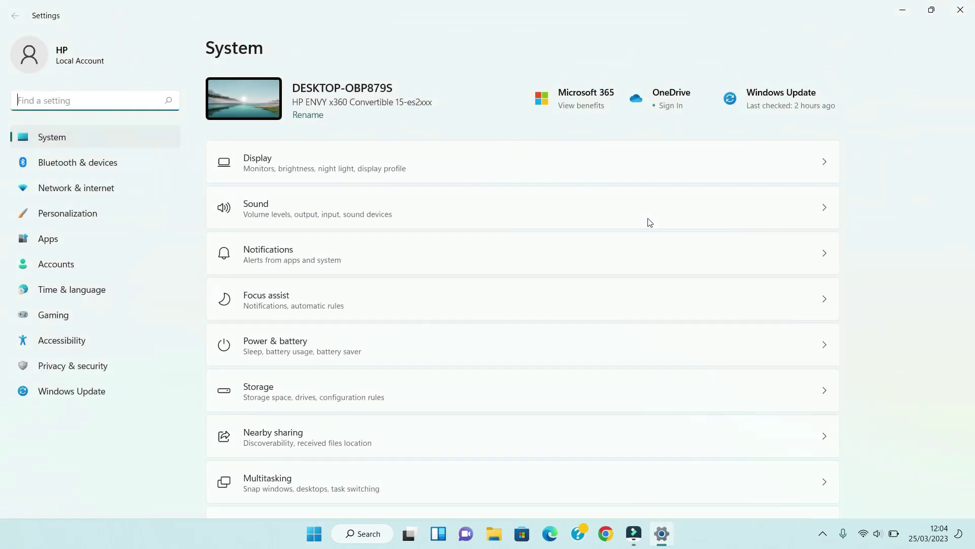
click(83, 370)
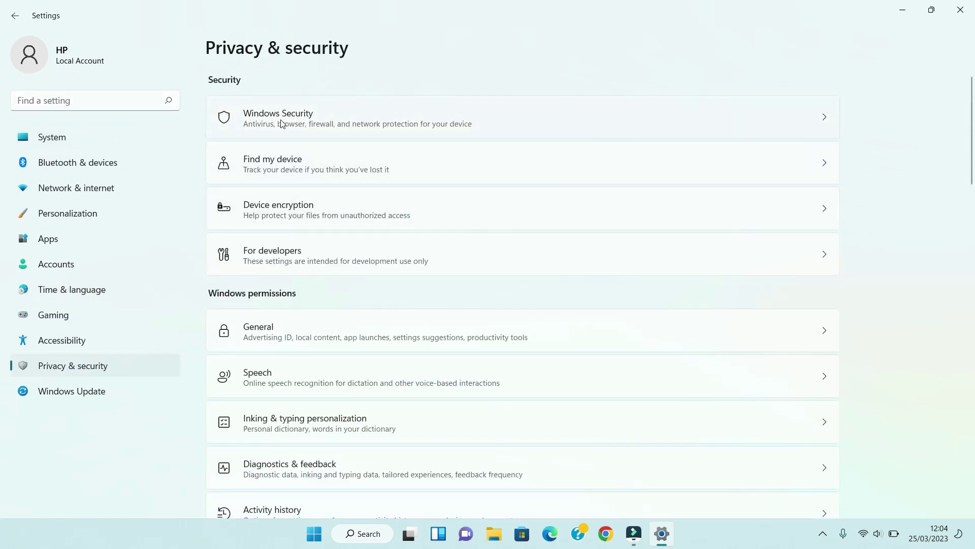
Switch off real-time protection, cloud-delivered protection and automatic sample submission in Virus & threat protection settings.
click(328, 124)
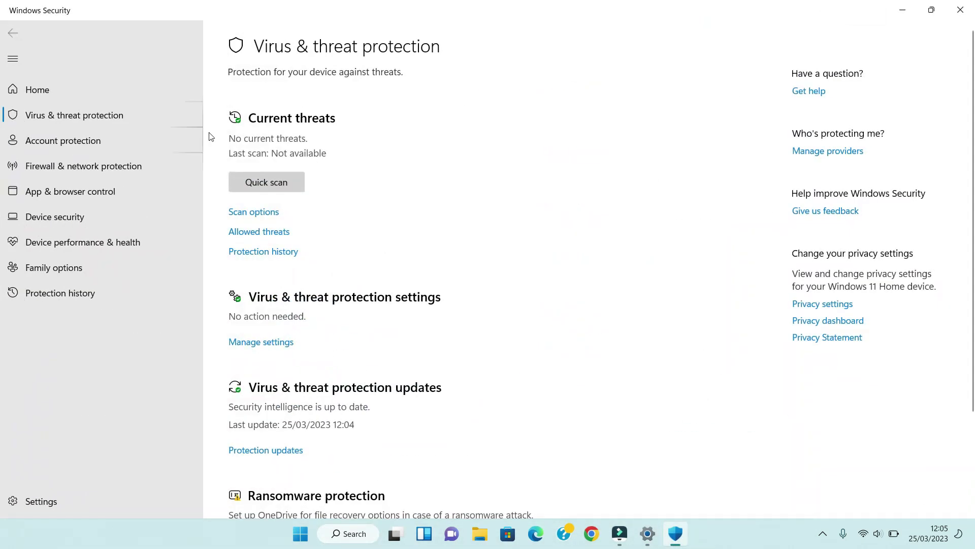
click(255, 344)
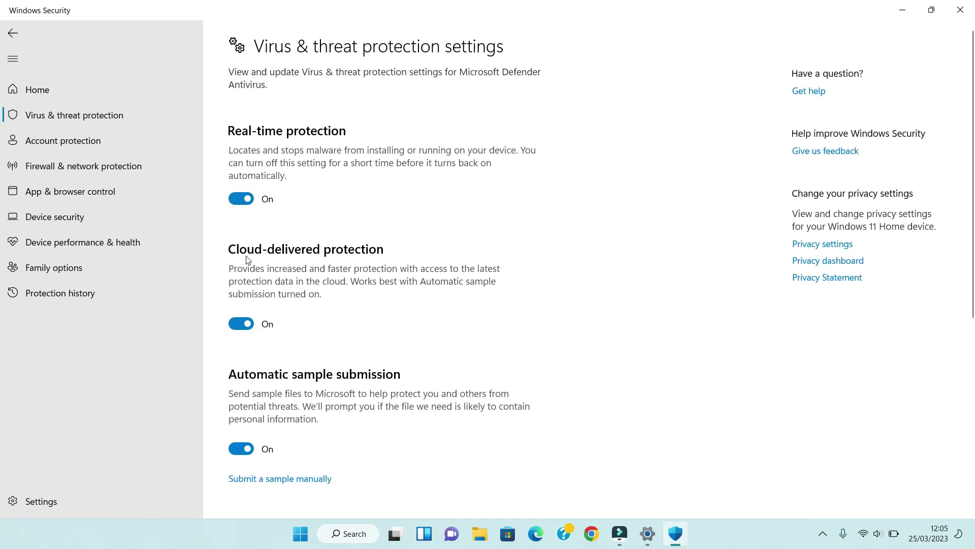
click(235, 198)
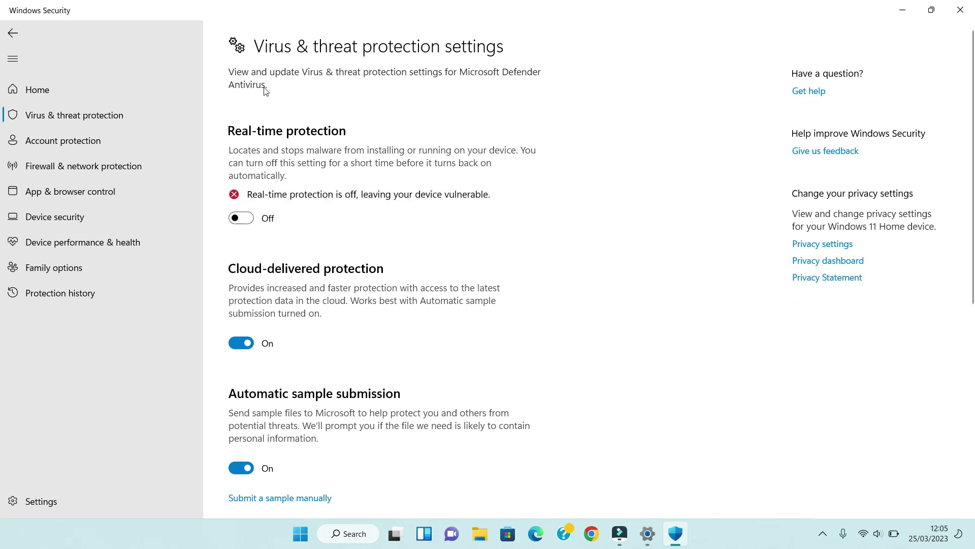
click(236, 342)
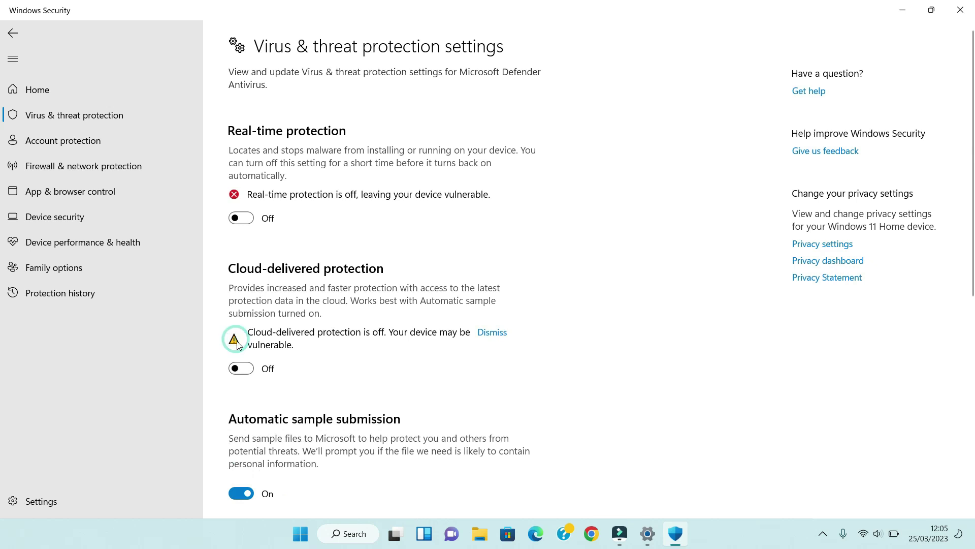
scroll(263, 438, down, 2)
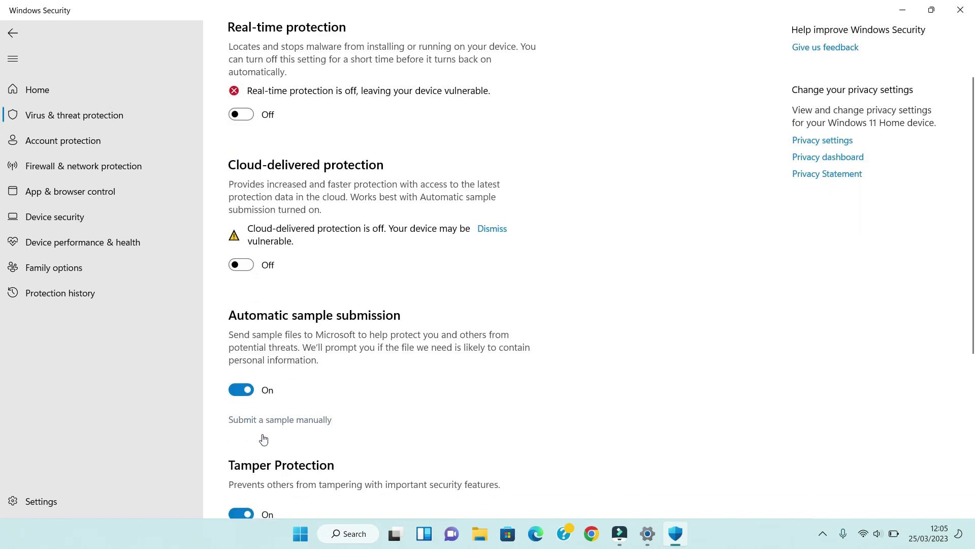
click(240, 388)
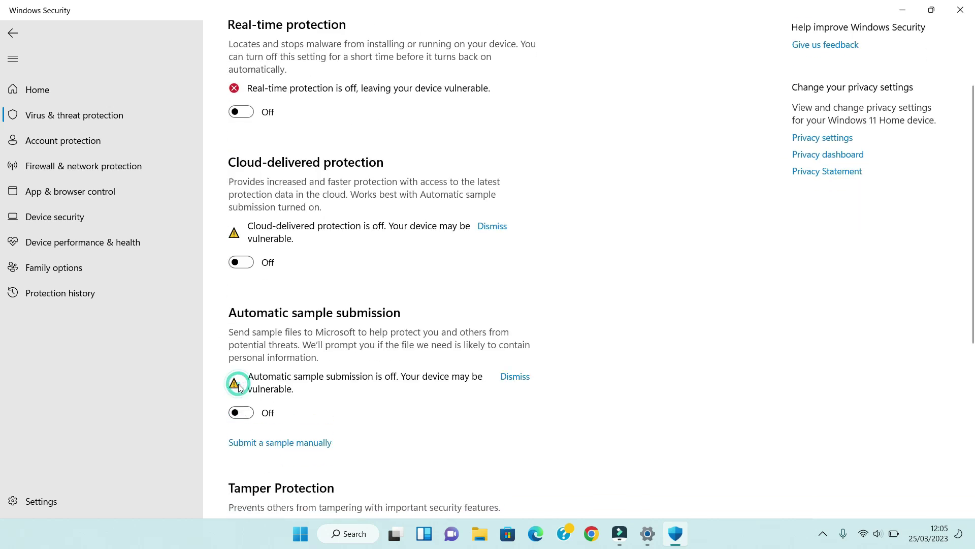
scroll(244, 376, down, 4)
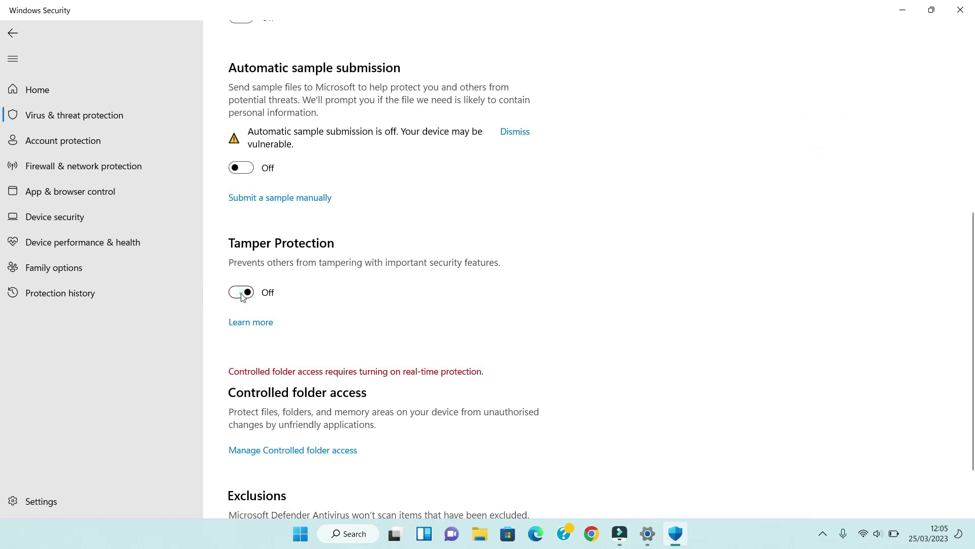
scroll(241, 294, down, 2)
scroll(551, 113, up, 4)
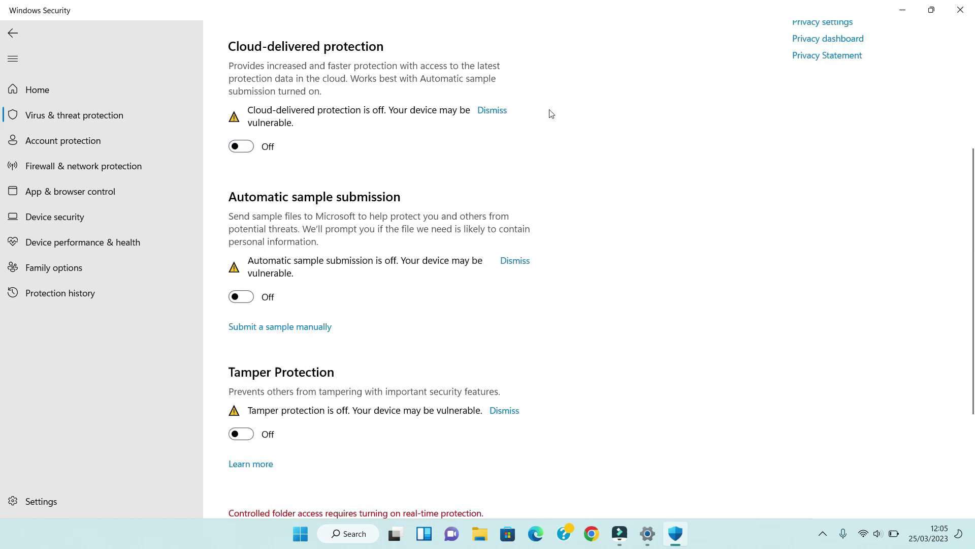
scroll(551, 113, up, 4)
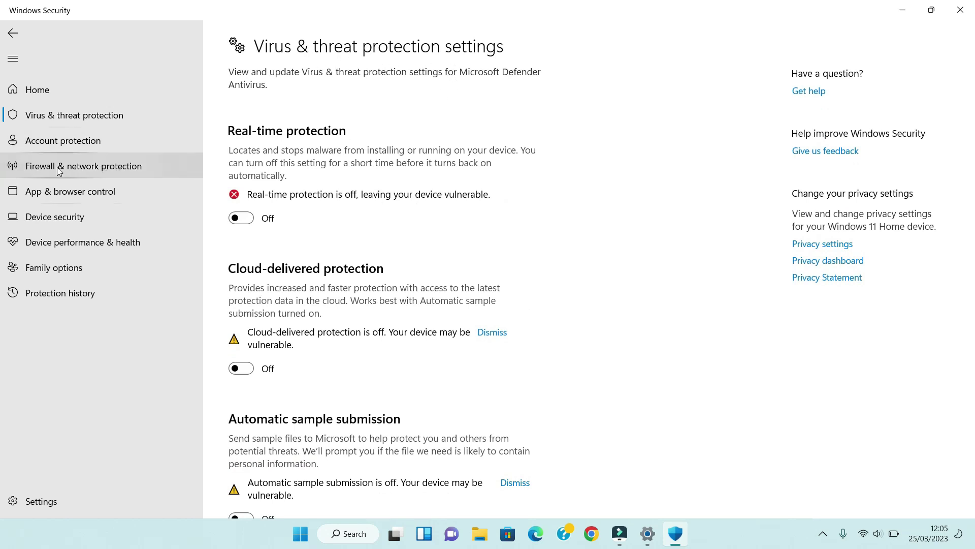
Turn off Microsoft Defender Firewall for the Domain, Private and Public networks.
click(128, 170)
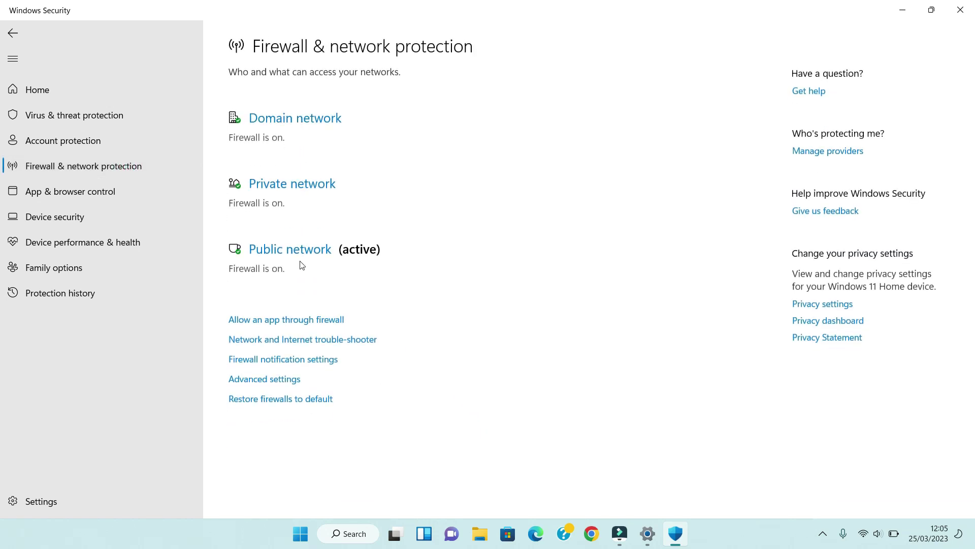
click(296, 122)
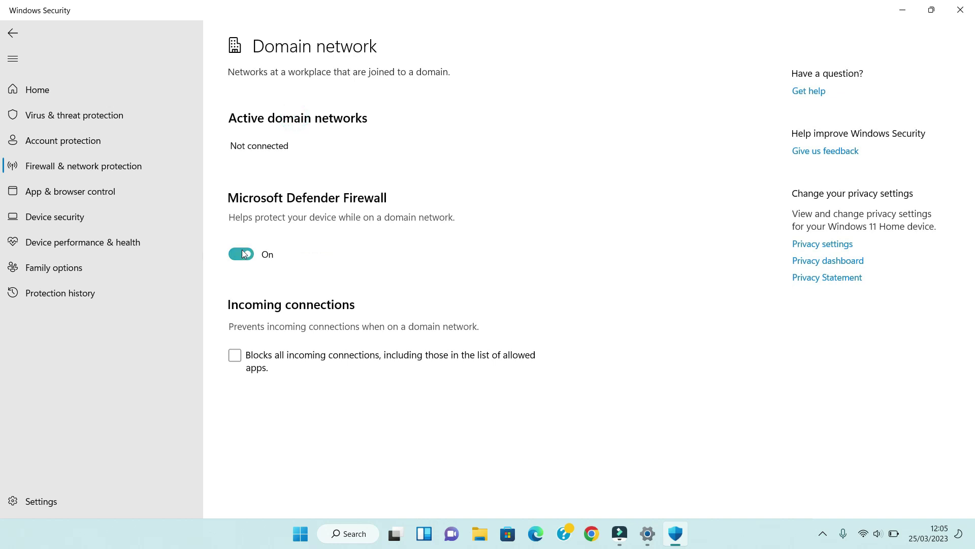
click(244, 254)
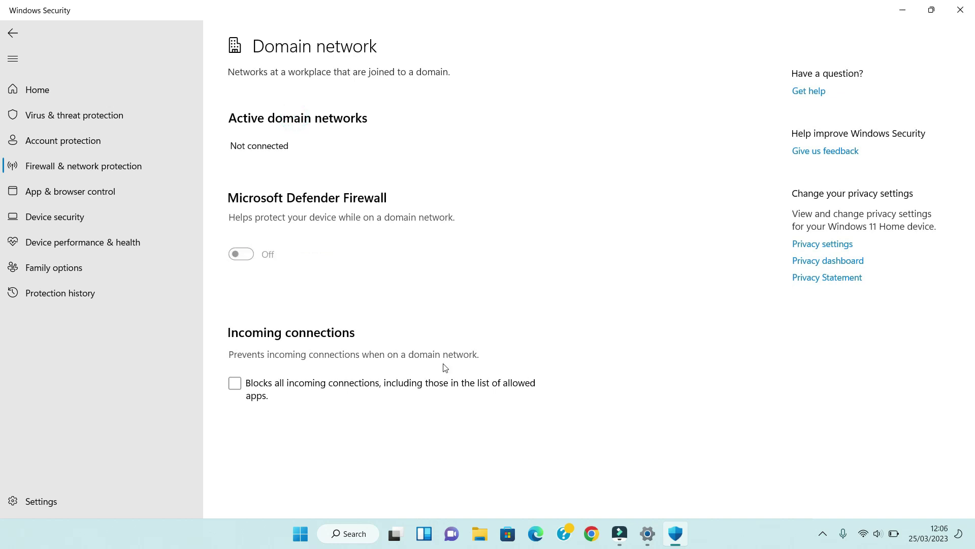
click(93, 173)
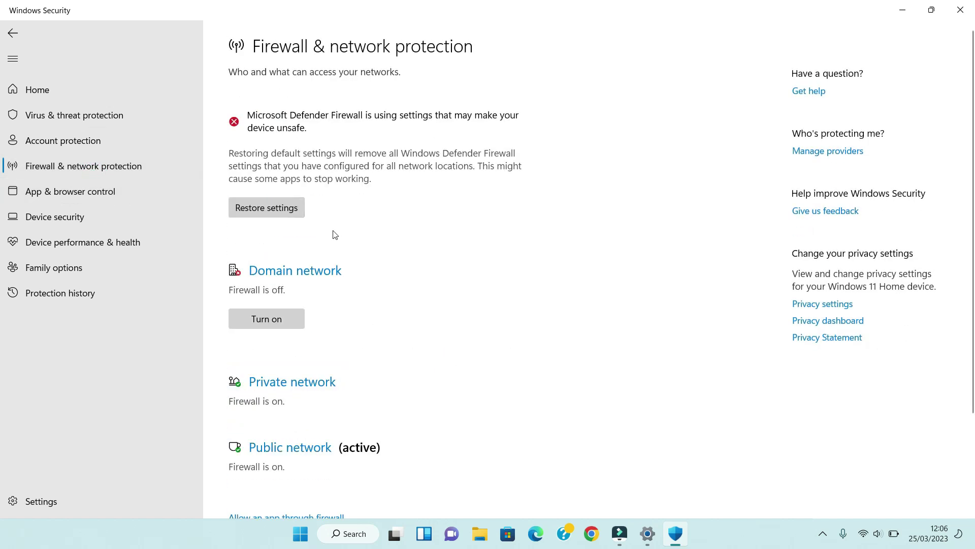
click(279, 383)
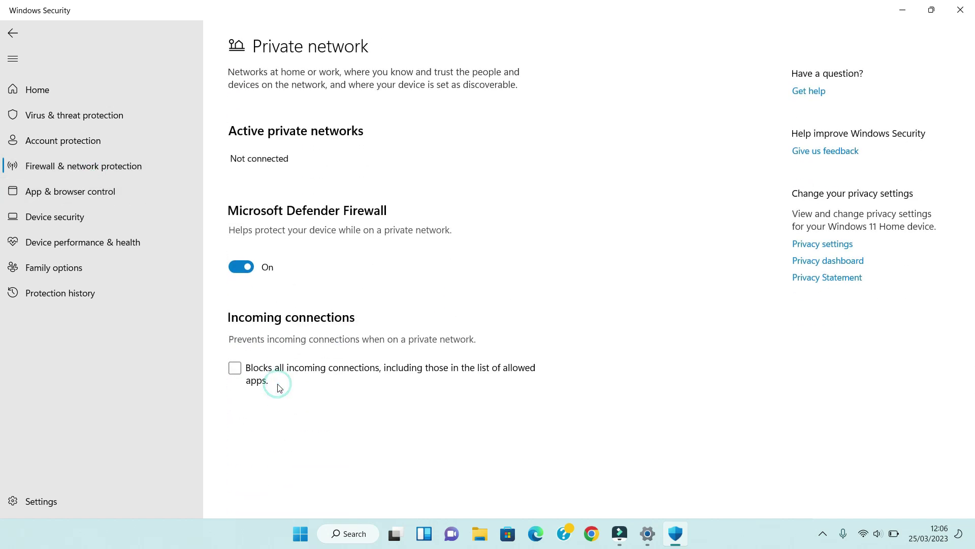
click(241, 267)
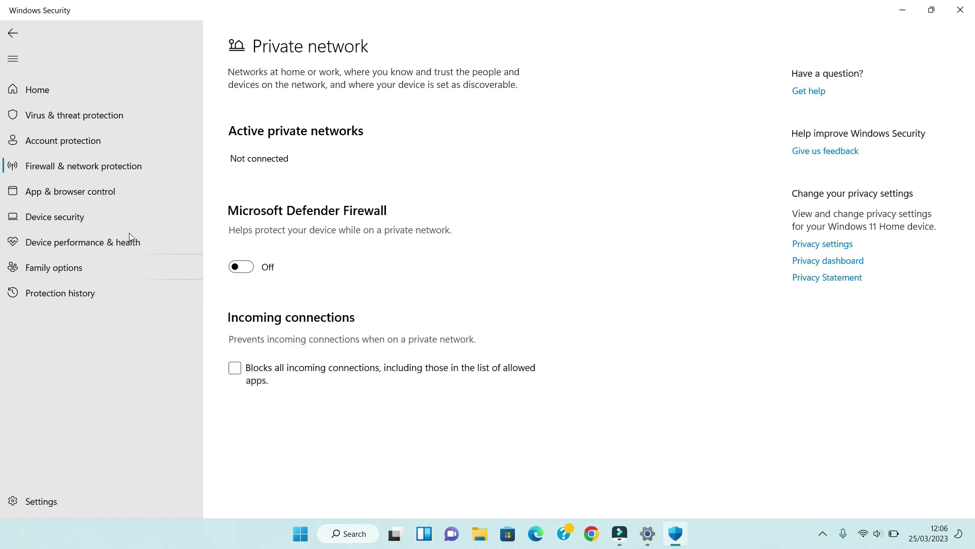
click(92, 172)
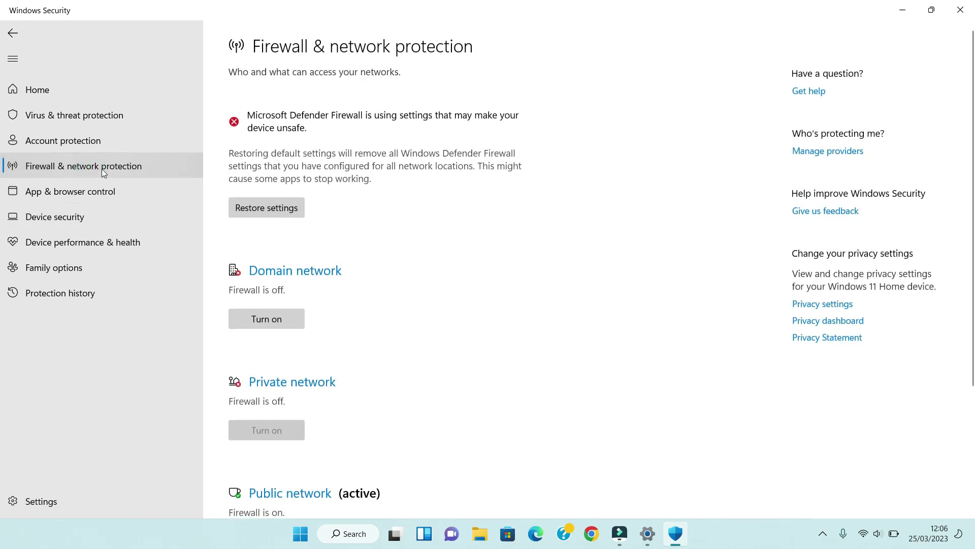
click(295, 495)
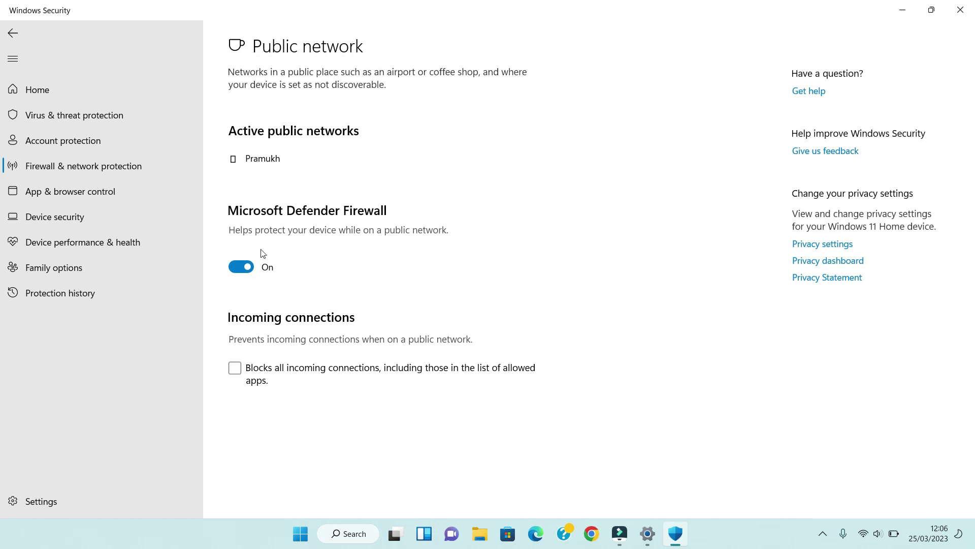
click(241, 268)
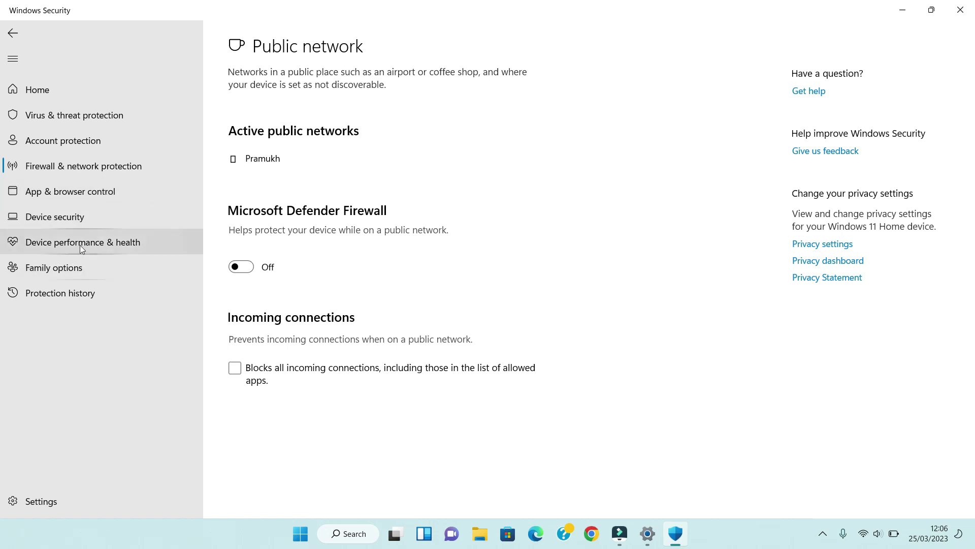
In reputation-based protection, turn off Check apps and files and SmartScreen for Microsoft Edge.
click(104, 194)
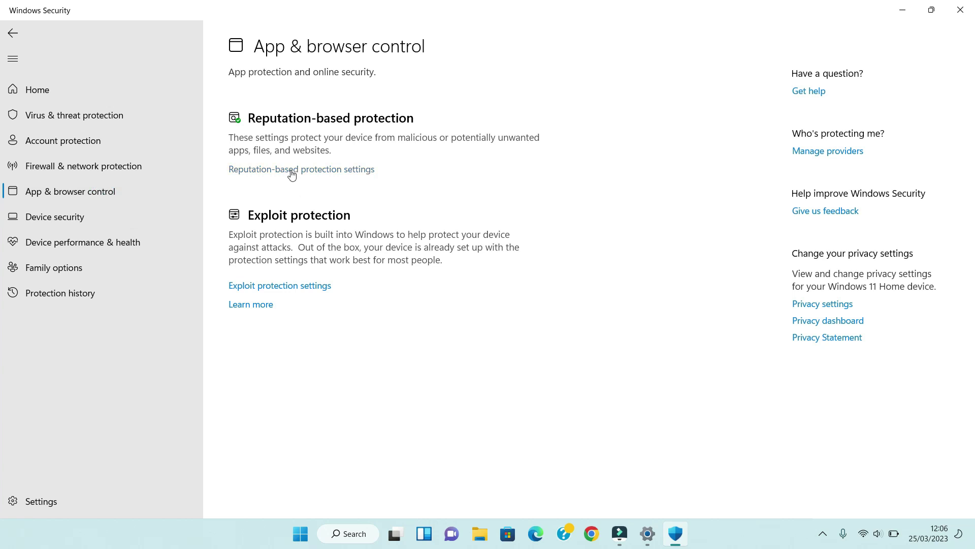
click(292, 171)
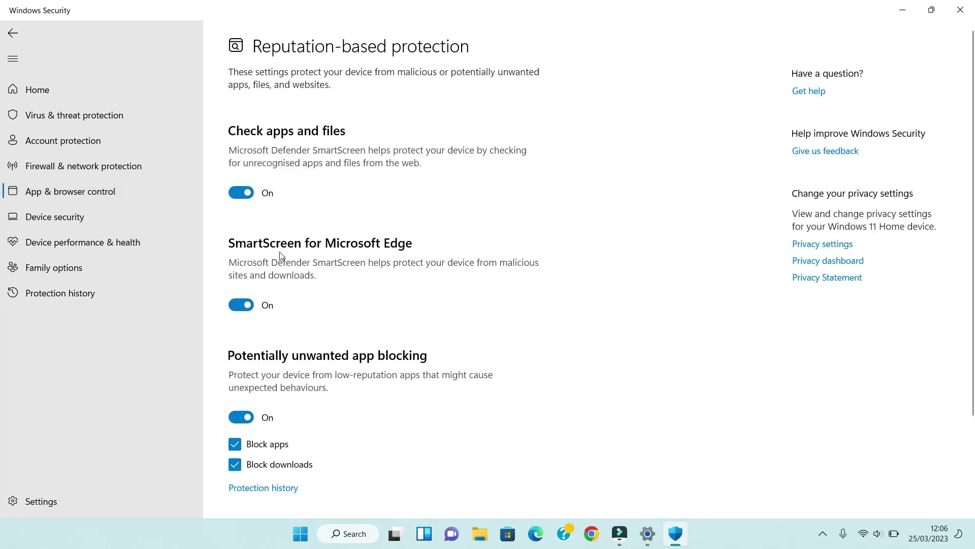
scroll(240, 188, down, 3)
scroll(265, 333, up, 3)
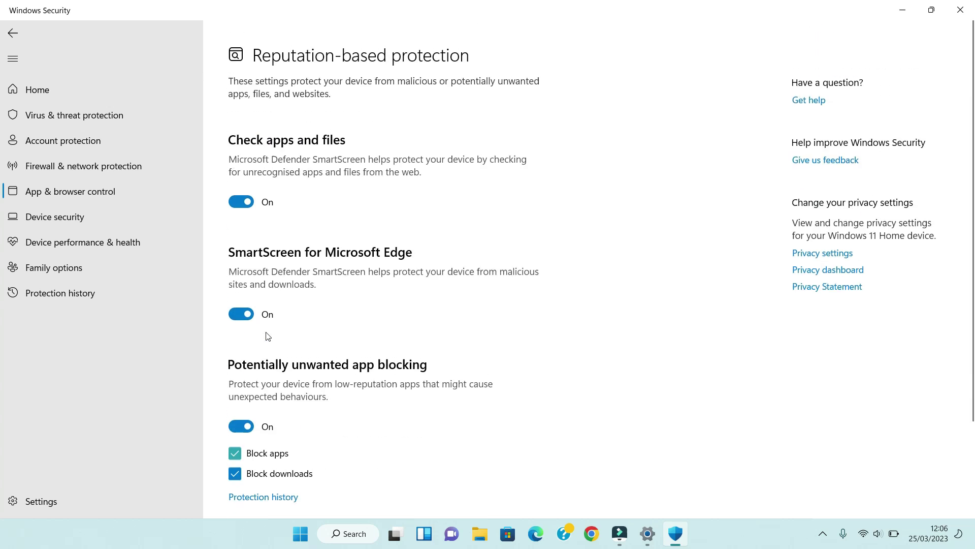
click(242, 193)
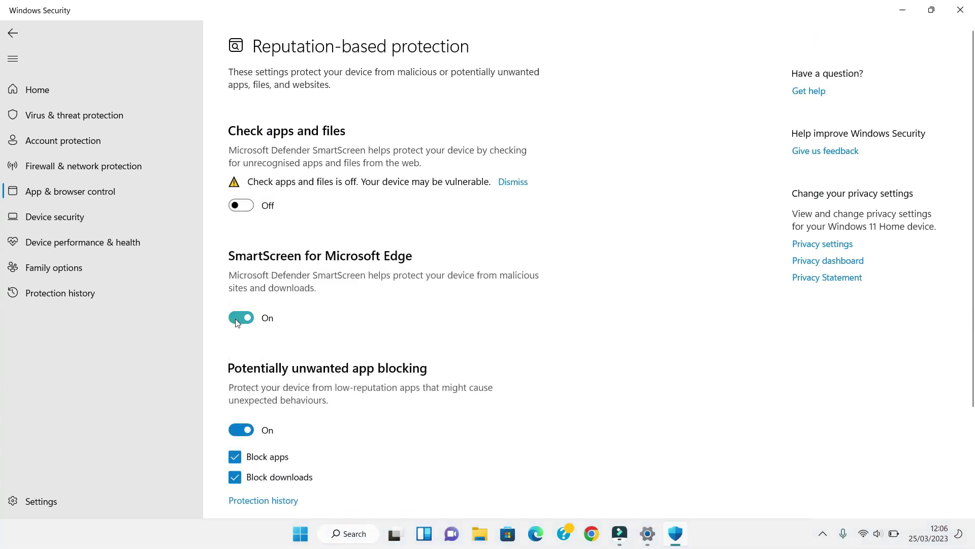
click(237, 318)
Turn off SmartScreen for Microsoft Store apps, then close Windows Security and Settings.
scroll(236, 318, down, 3)
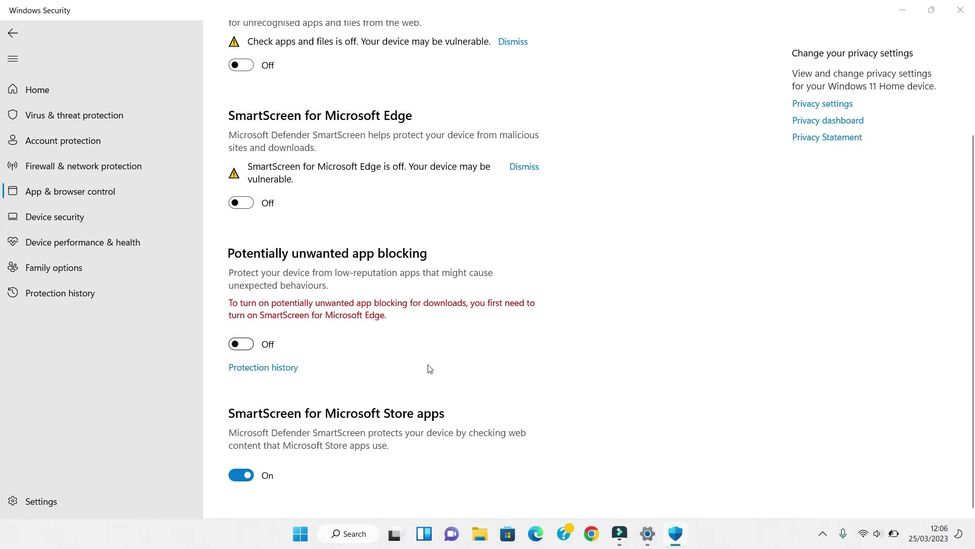
scroll(257, 439, down, 1)
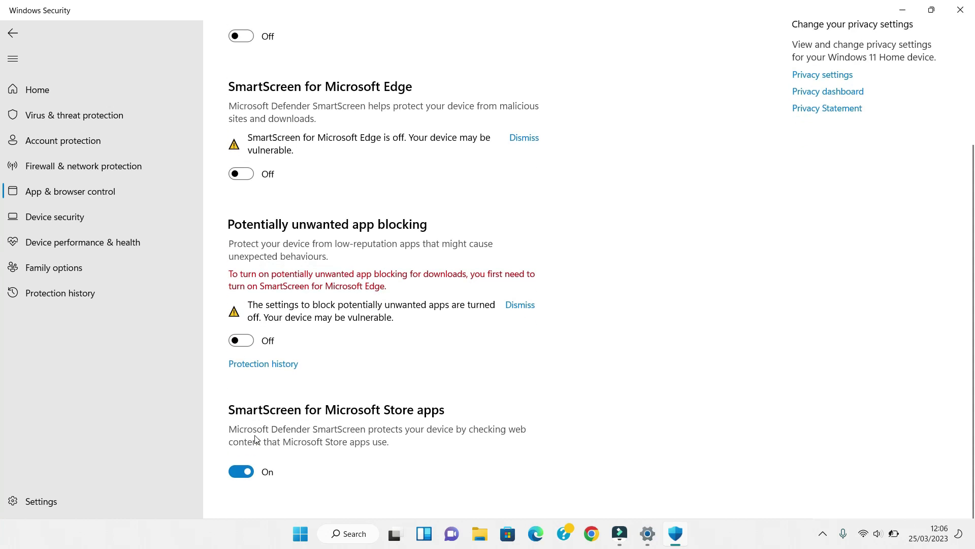
click(237, 476)
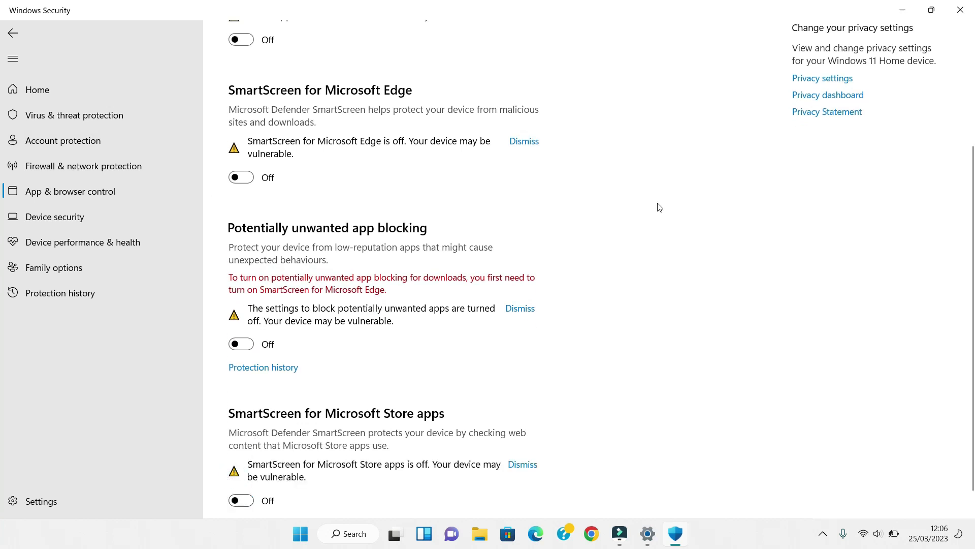
click(961, 10)
click(960, 8)
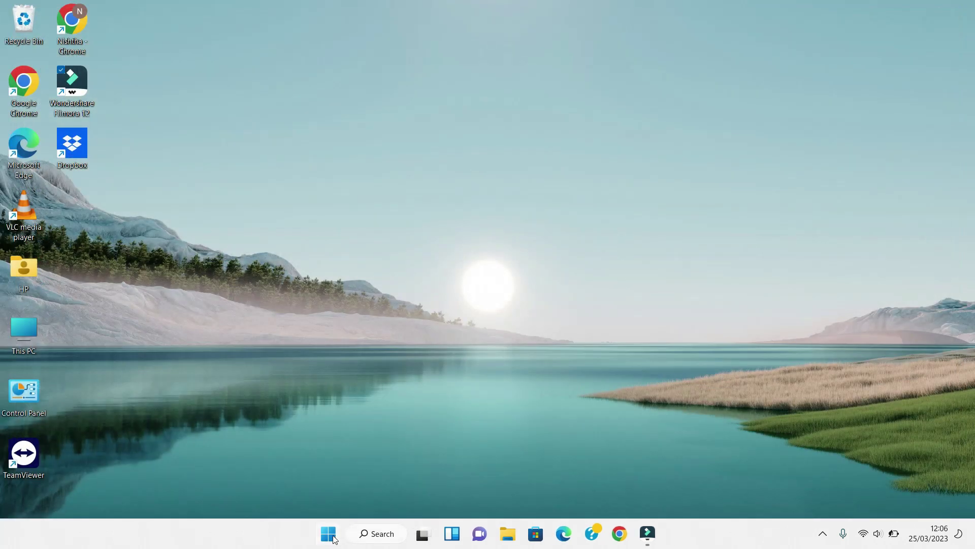
Find User Account Control settings by searching 'user' and set the slider to Never notify, confirming with OK.
click(333, 537)
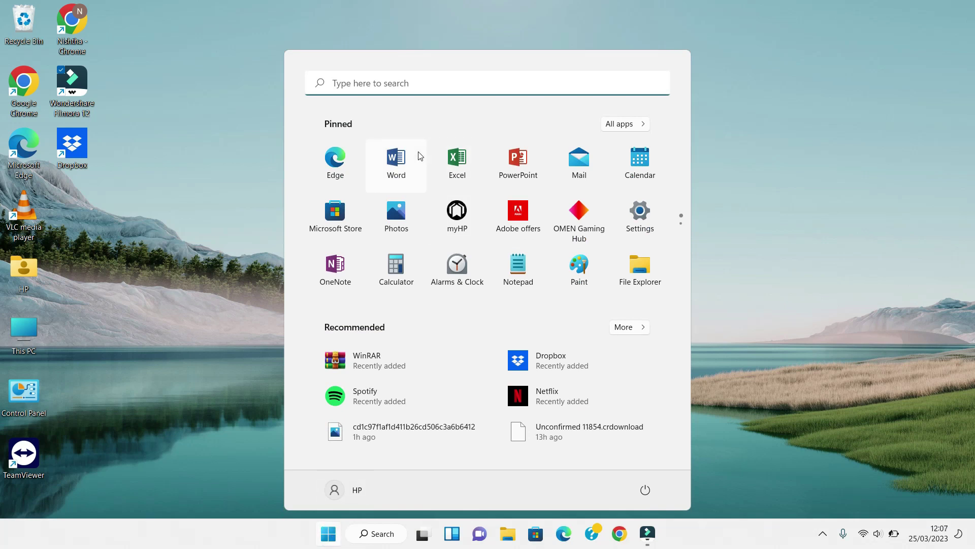
text(user)
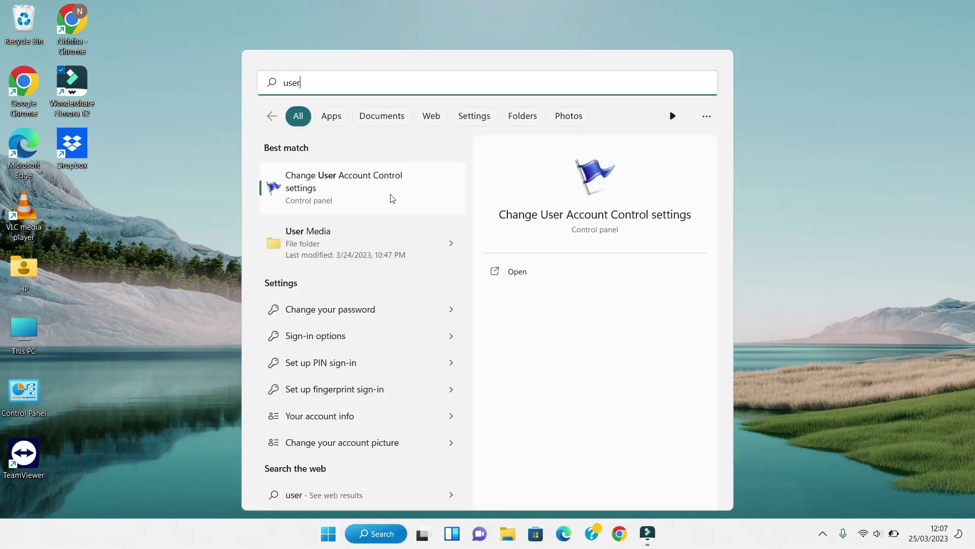
click(392, 198)
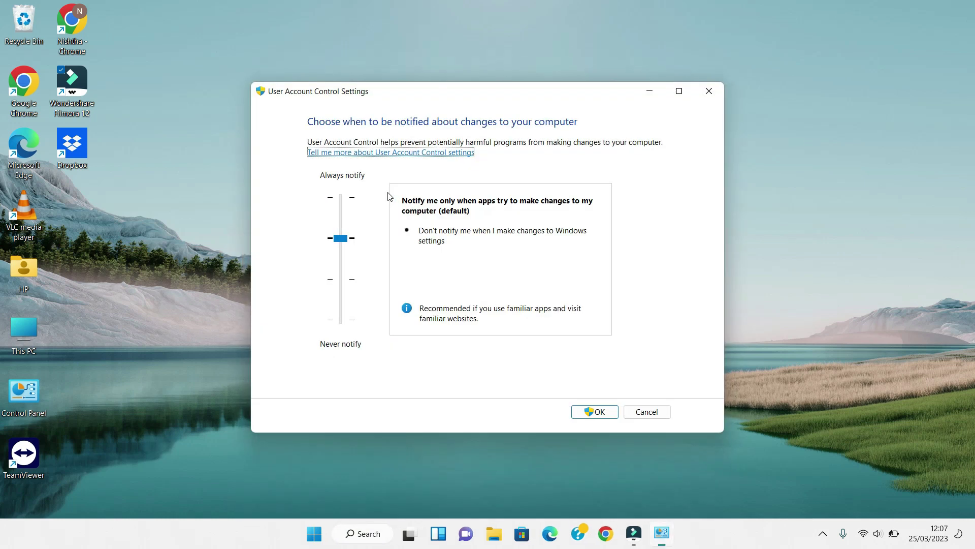
drag(341, 238, 338, 319)
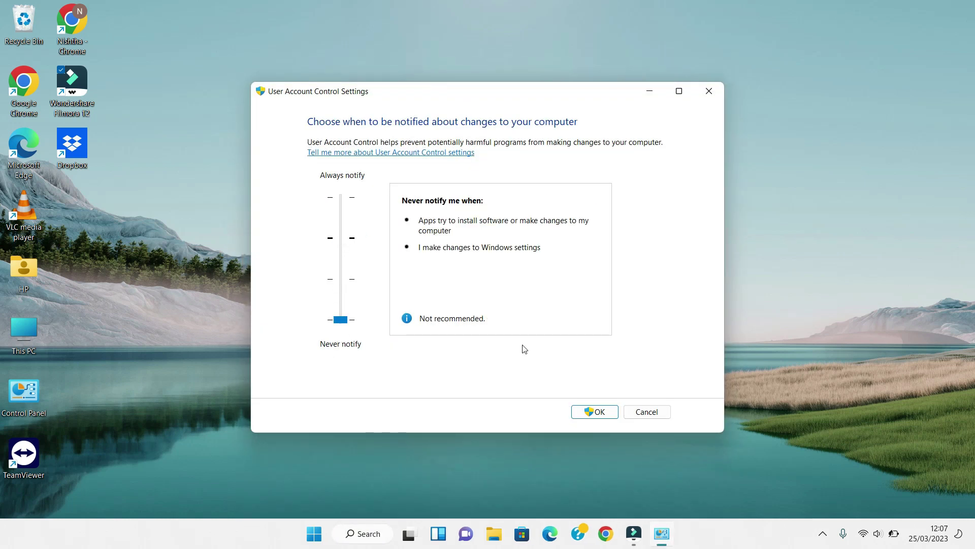
click(604, 412)
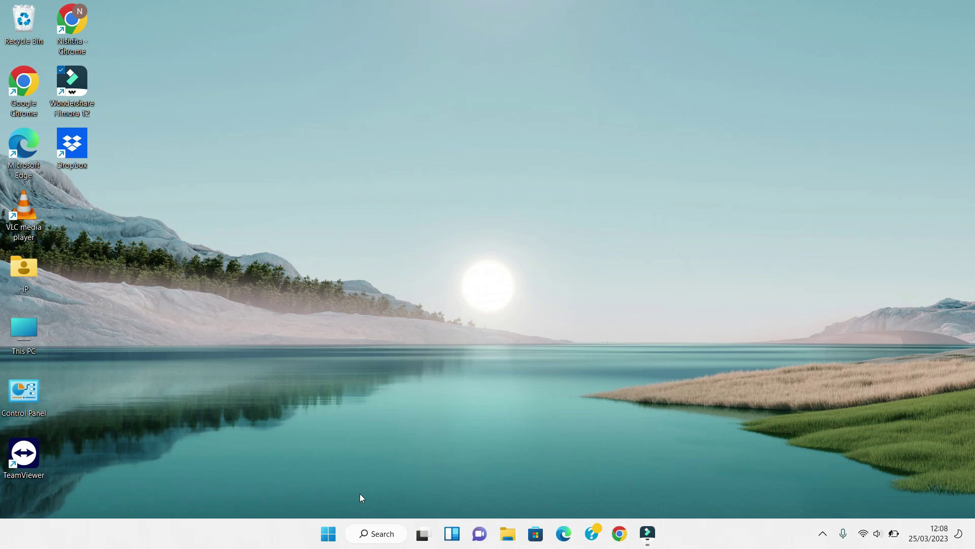
Search the Start menu for 'windows secu' and launch the Windows Security app.
click(328, 534)
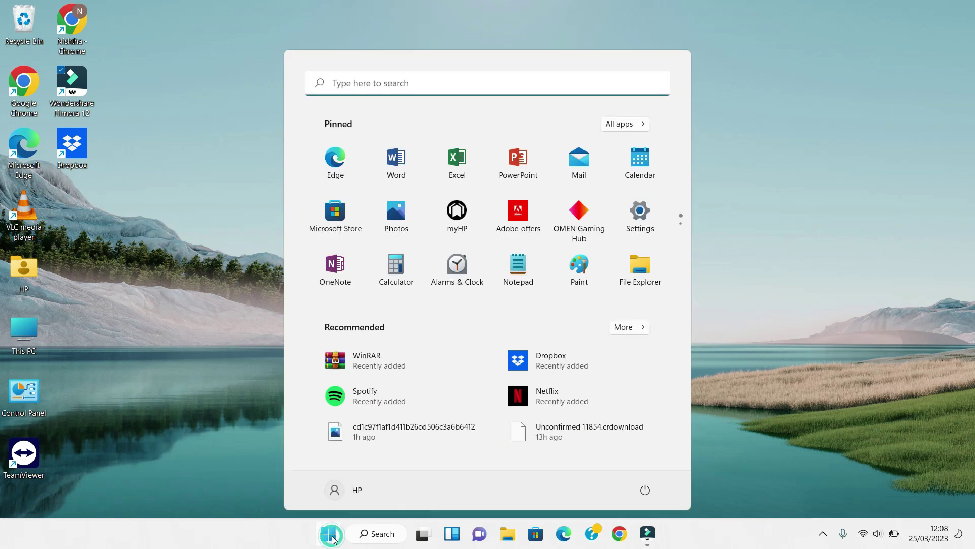
text(windows defe)
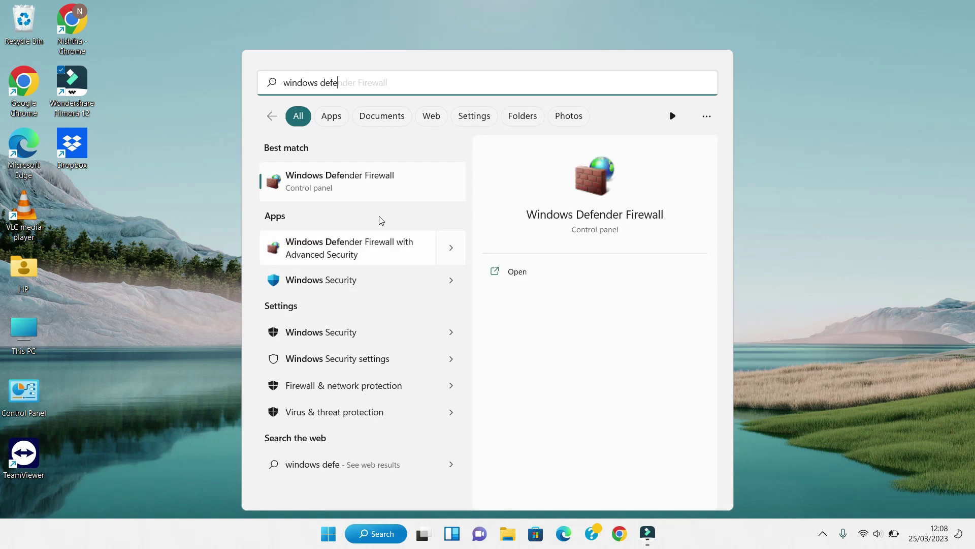
key(BackSpace)
key(BackSpace)
key(BackSpace)
key(BackSpace)
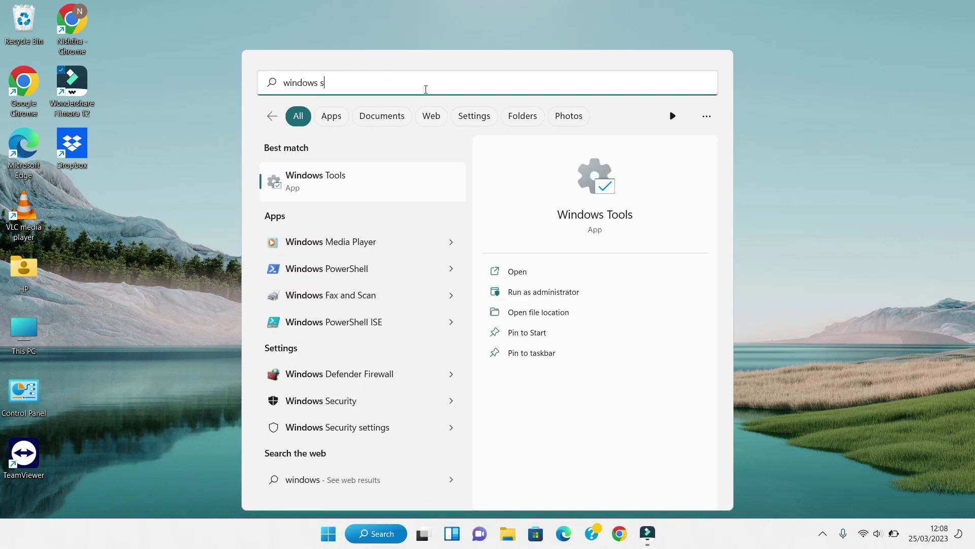
text(secu)
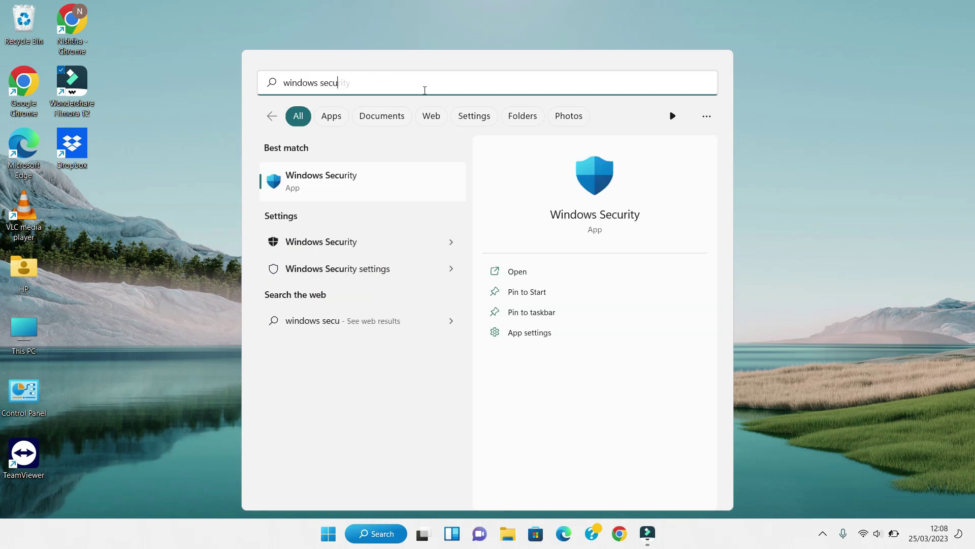
click(352, 184)
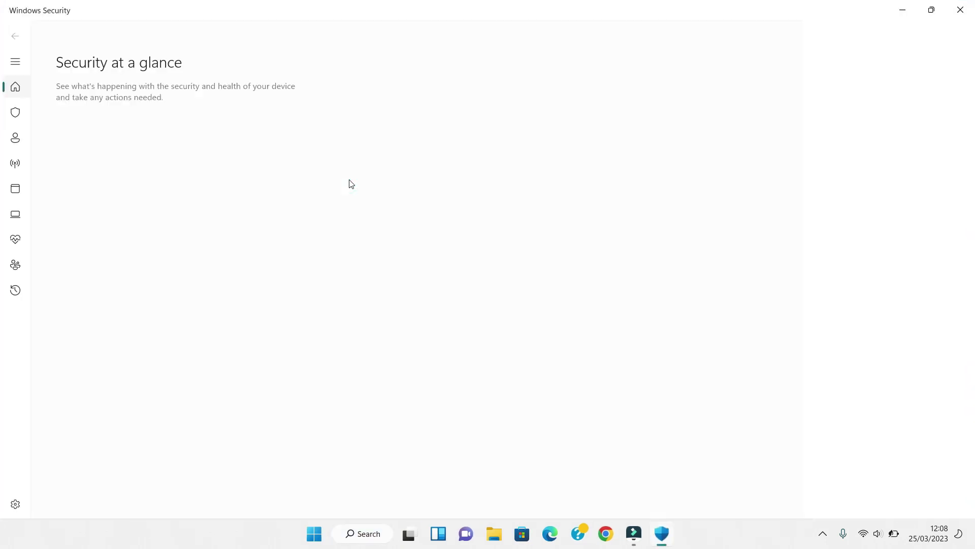